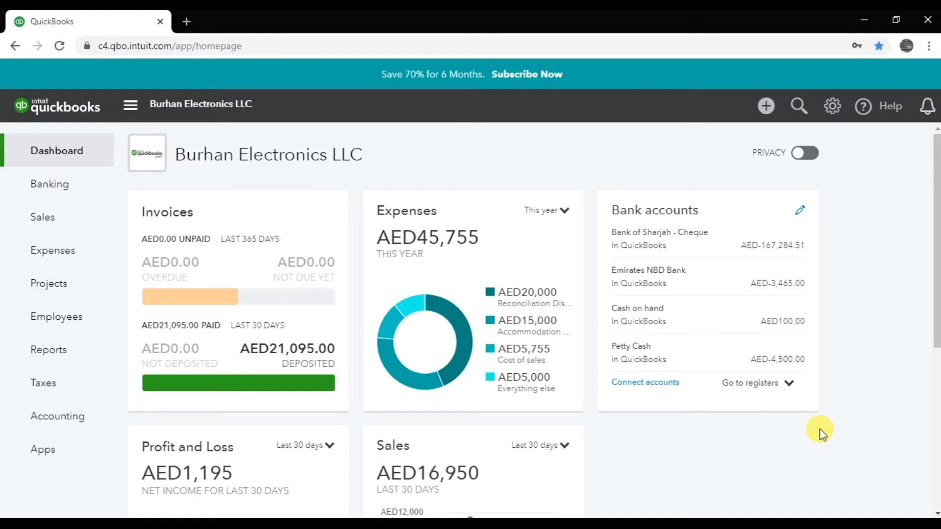
Open the company section of the Account and Settings page
click(833, 109)
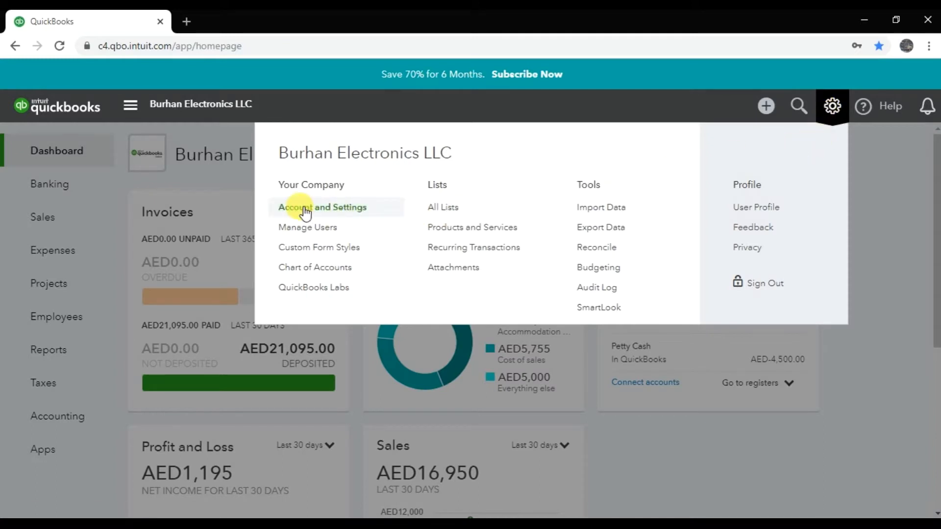
click(346, 213)
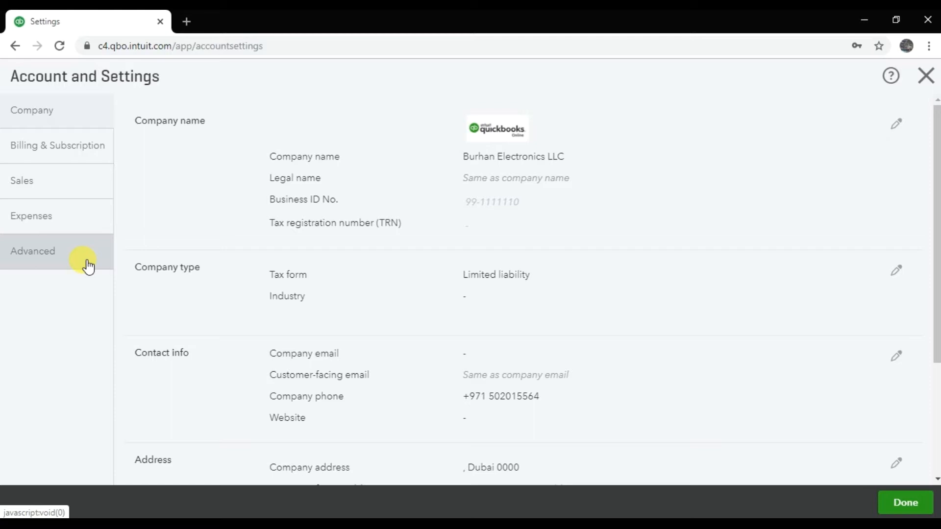
click(59, 121)
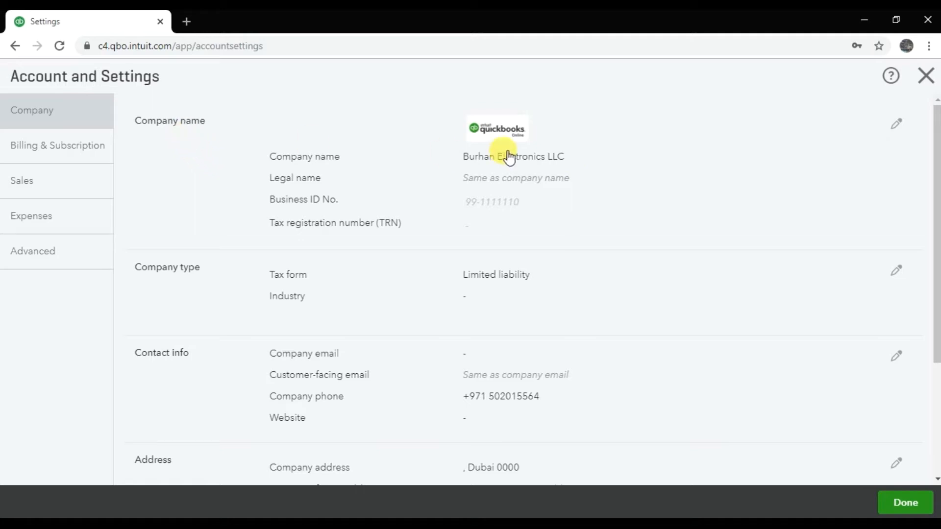
Upload Quickbooks-square-logo2-640x640-min as a new logo and save it as the company logo
click(900, 125)
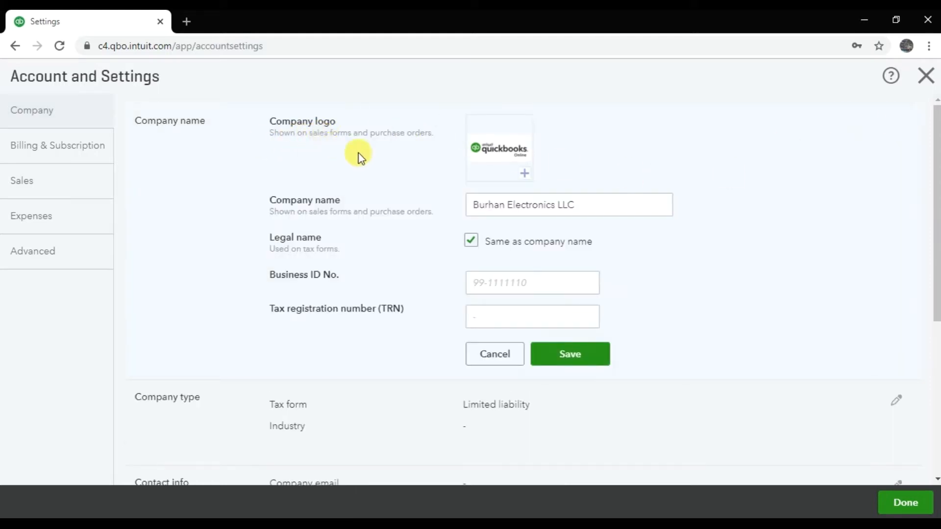
click(525, 175)
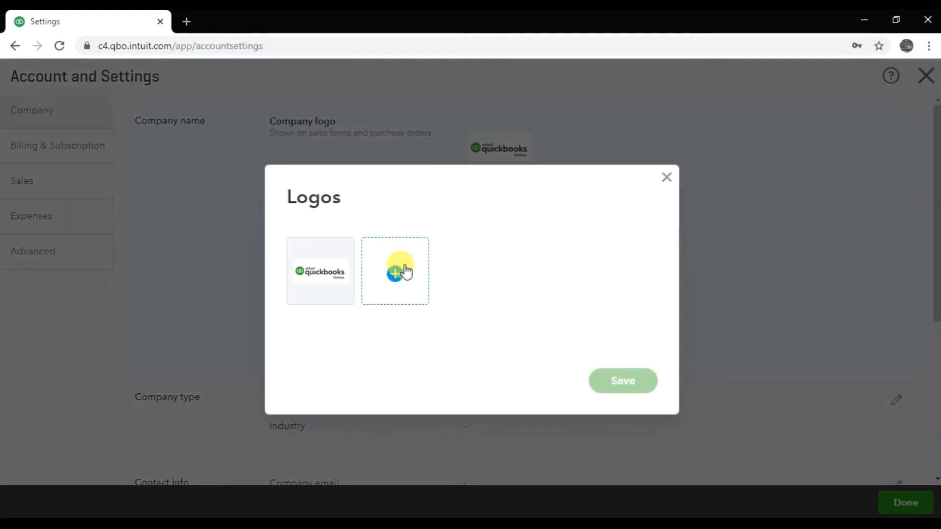
click(397, 278)
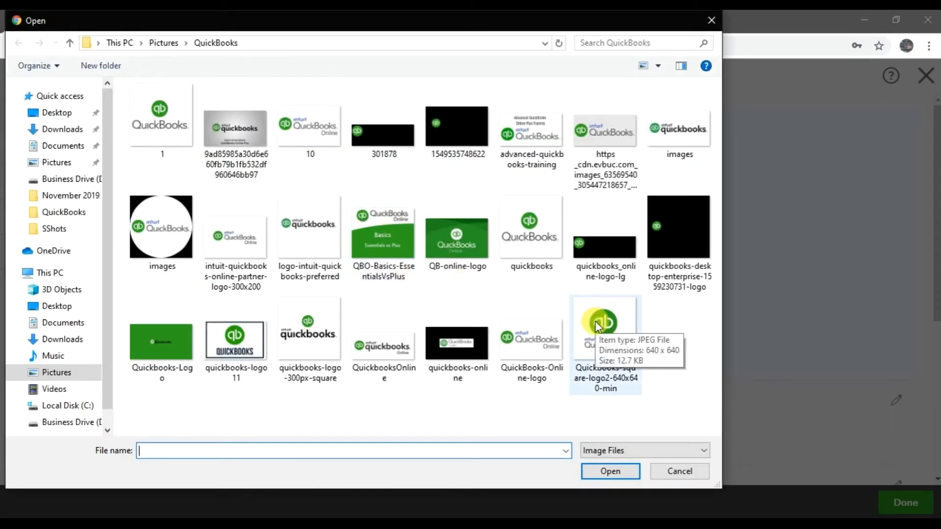
click(595, 322)
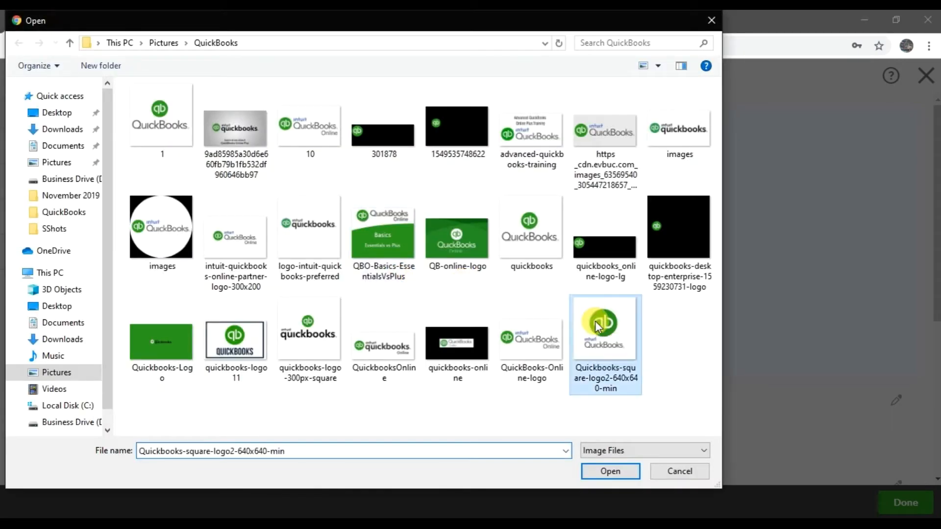
click(604, 473)
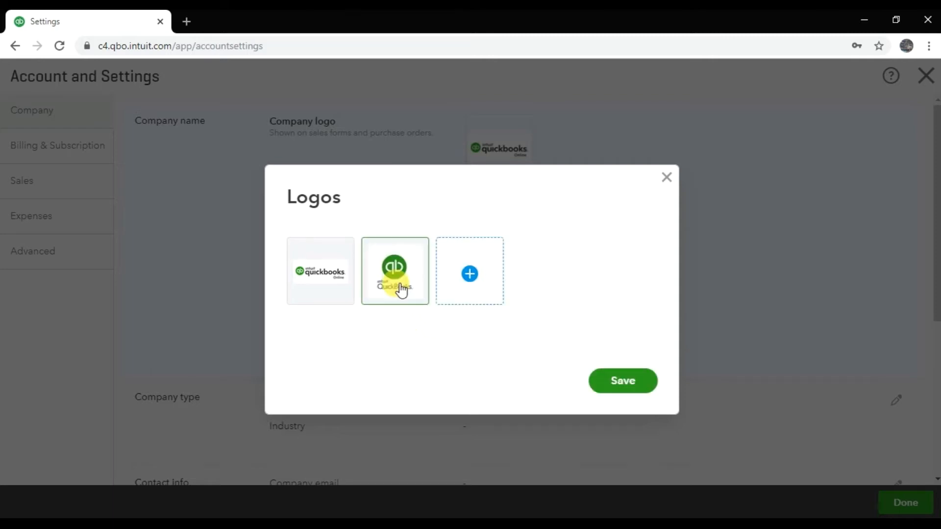
click(321, 273)
mouse_move(391, 280)
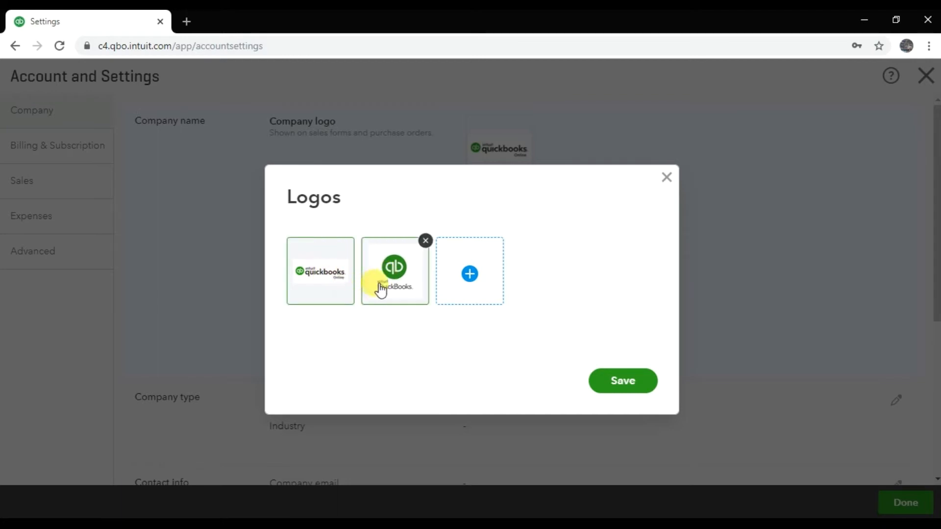
click(621, 383)
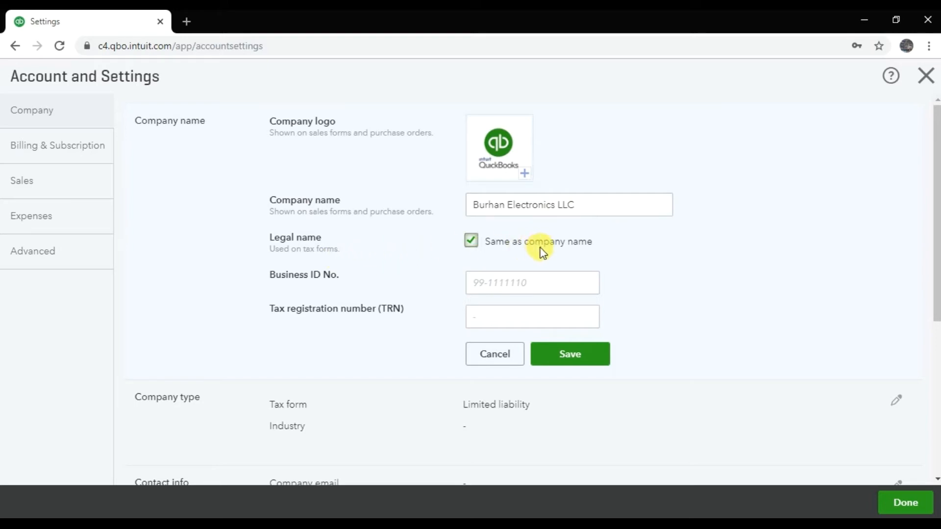
Enter the company's business ID number in the company name details
mouse_move(348, 280)
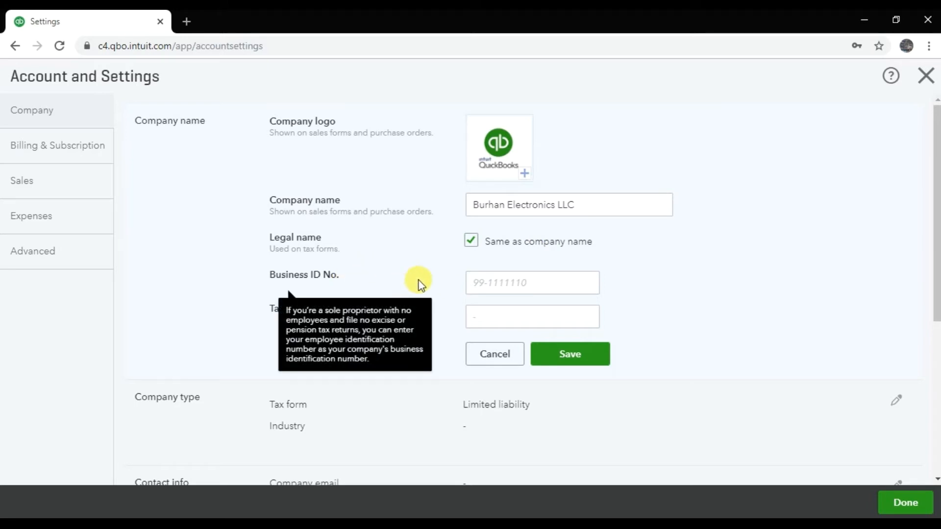
click(502, 284)
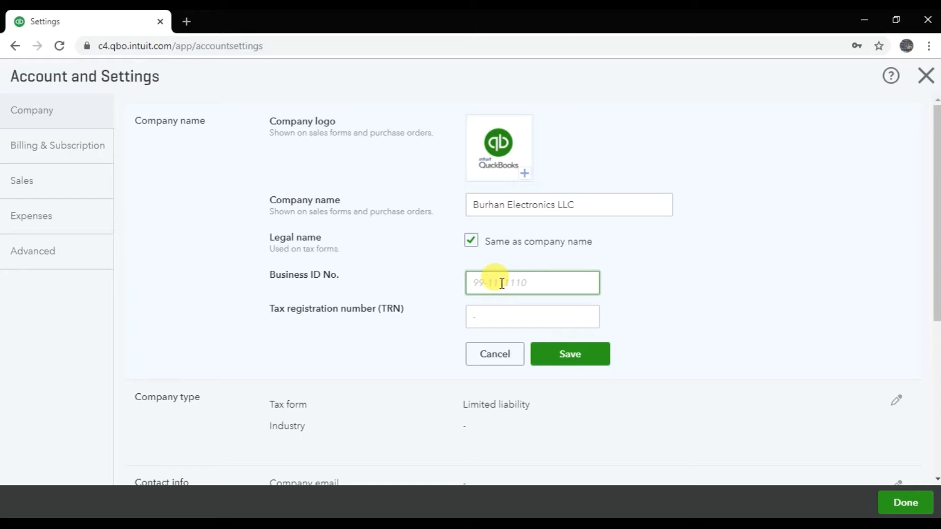
text(16690)
Enter the company's tax registration number (TRN) and save the company name details
click(499, 314)
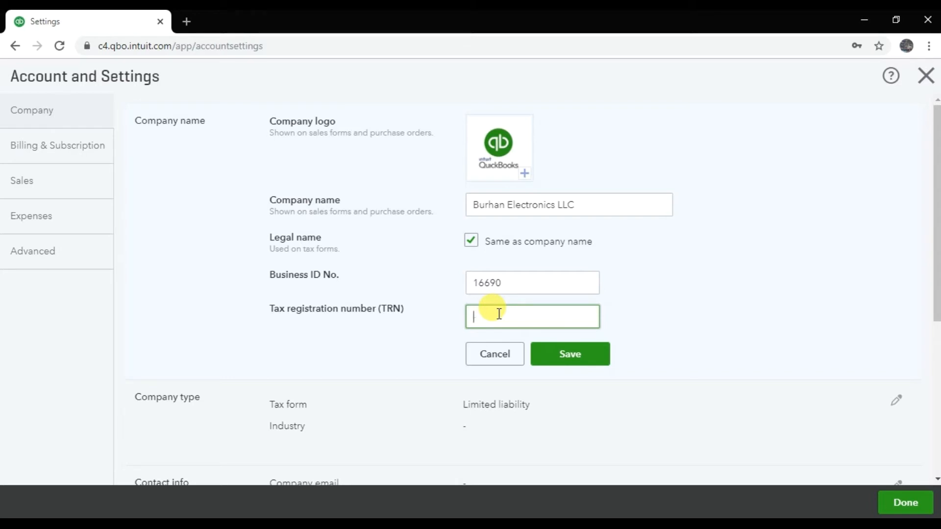
text(123456789123456)
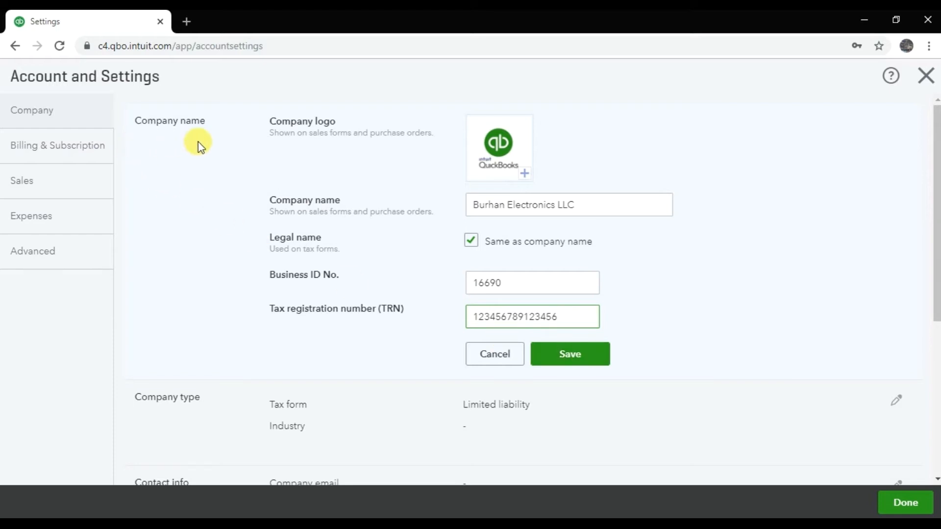
click(557, 357)
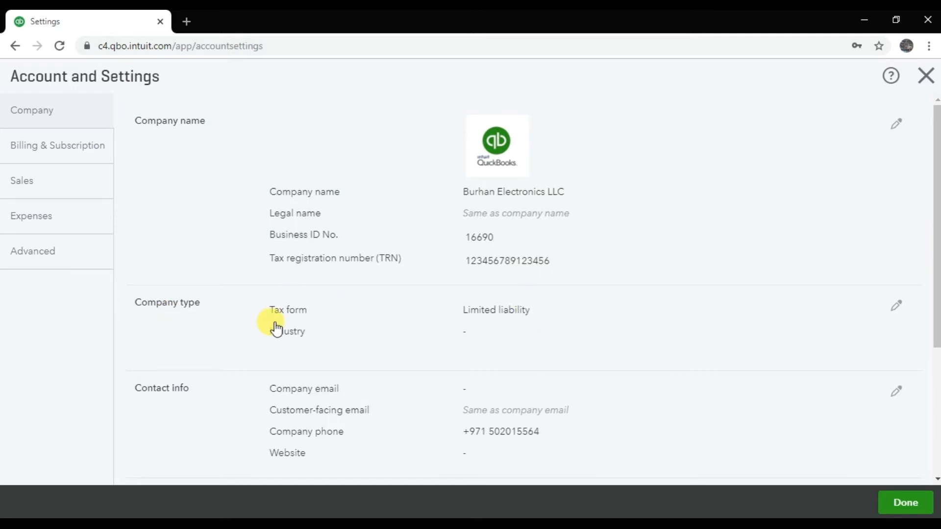
Set the company type's tax form to Partnership or limited liability company and the industry to Manufacturing, and save
click(897, 316)
scroll(676, 316, down, 3)
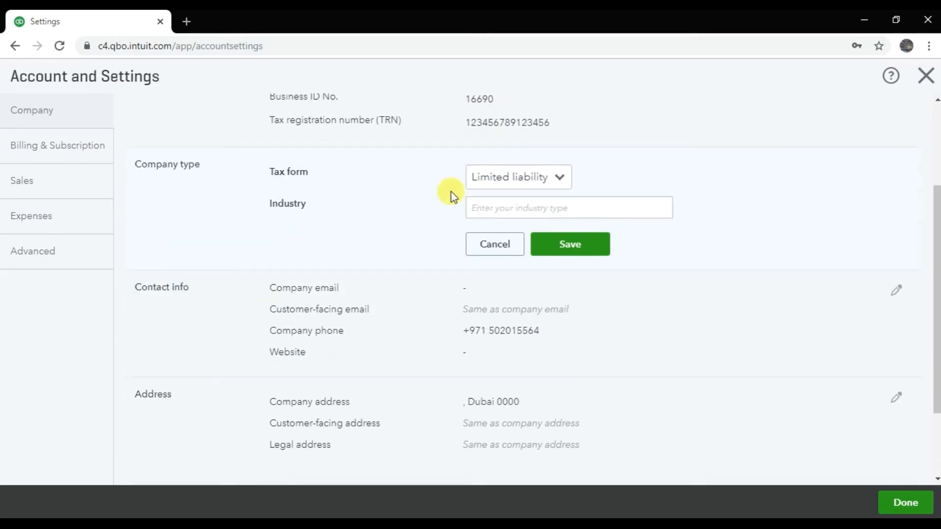
click(559, 183)
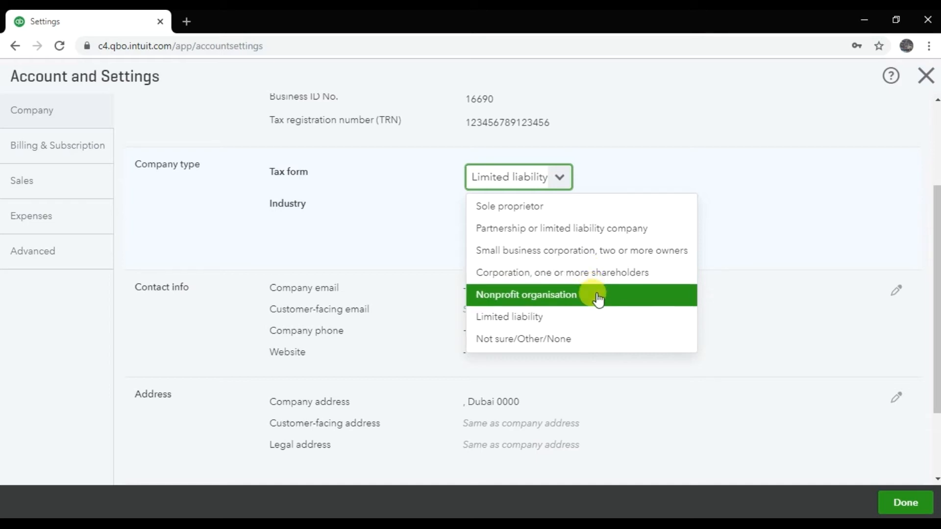
click(594, 241)
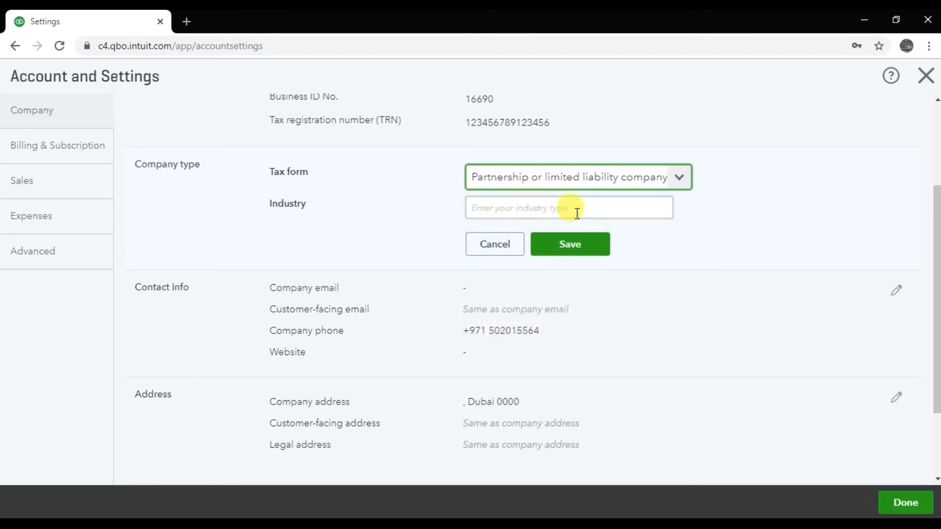
click(577, 213)
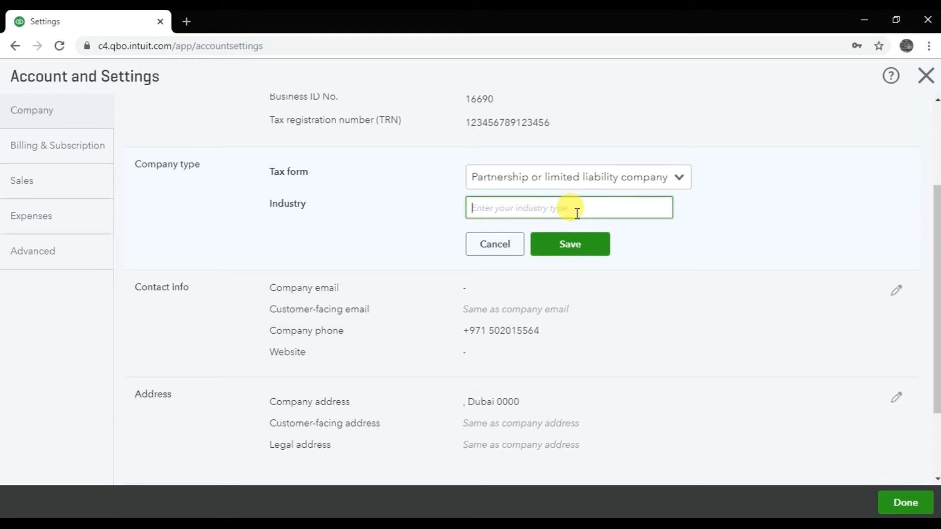
text(Manufacturing)
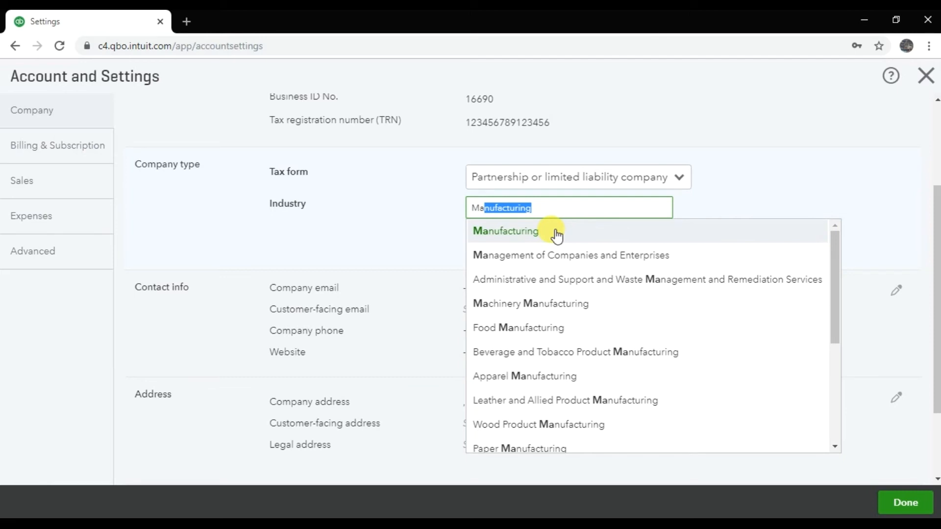
click(556, 236)
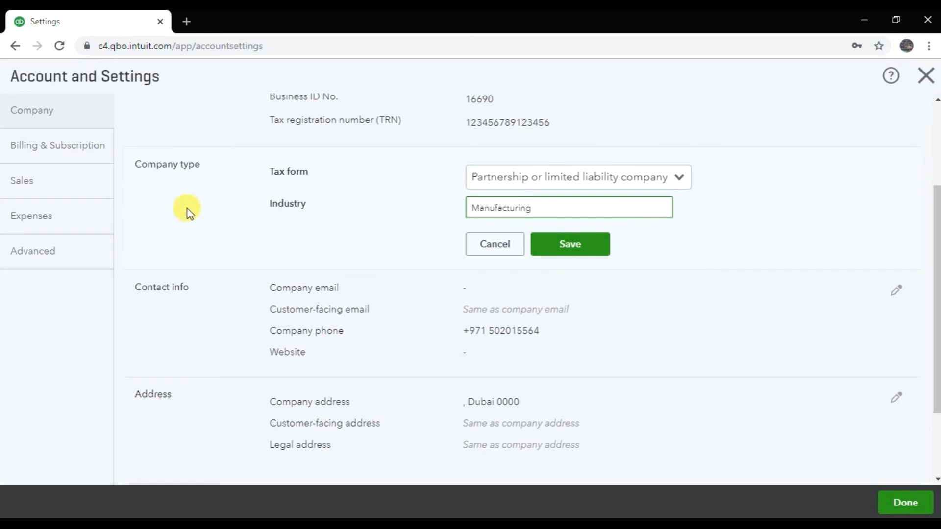
click(571, 256)
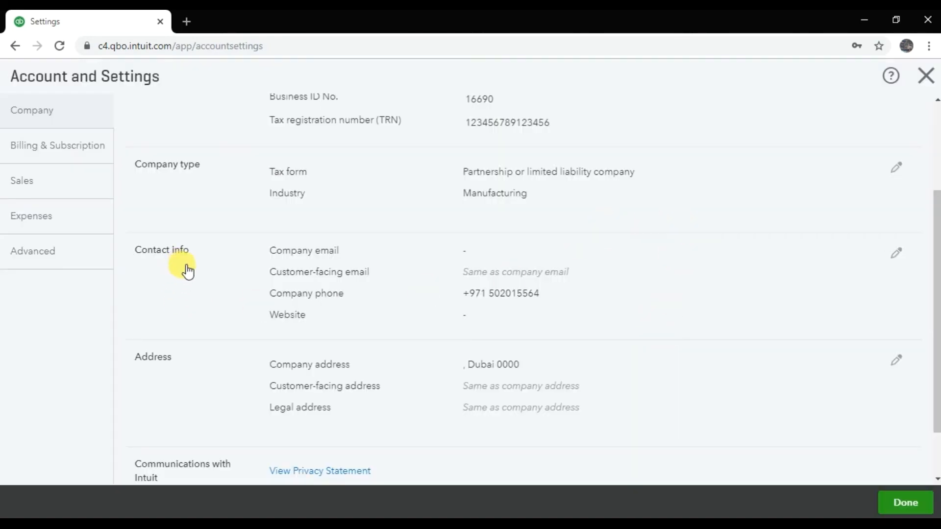
Open the contact info for editing and enter the company's email address
click(897, 255)
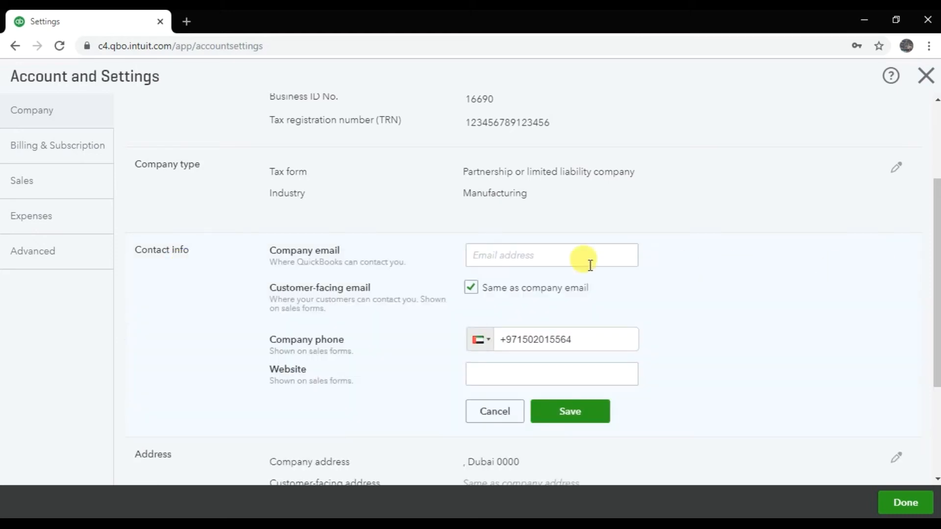
click(469, 256)
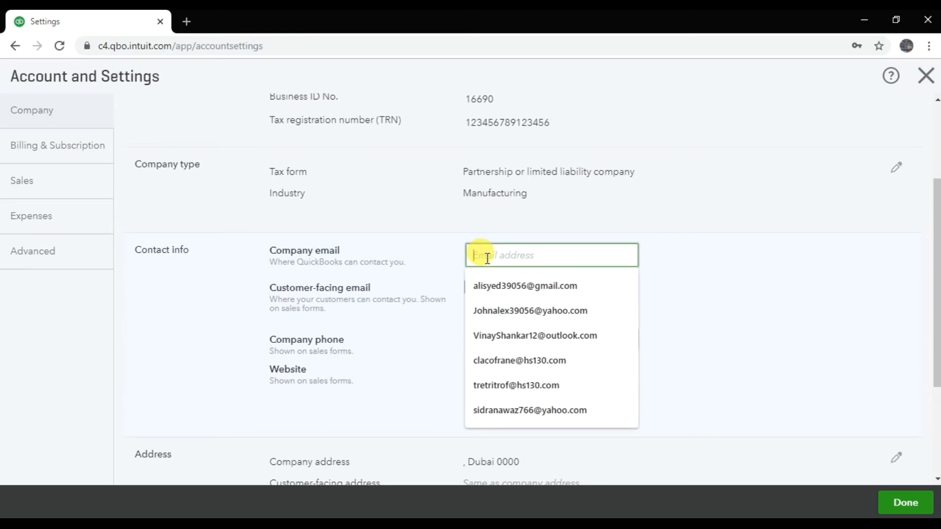
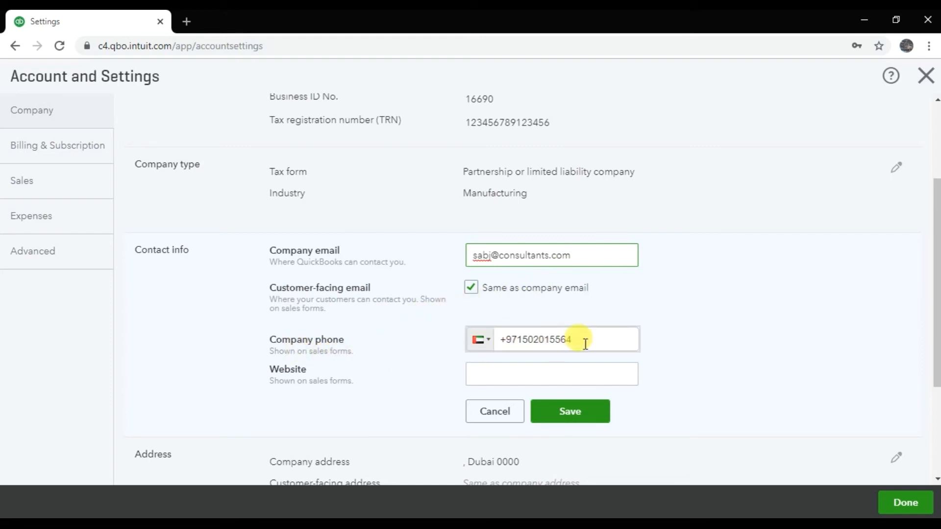
click(523, 366)
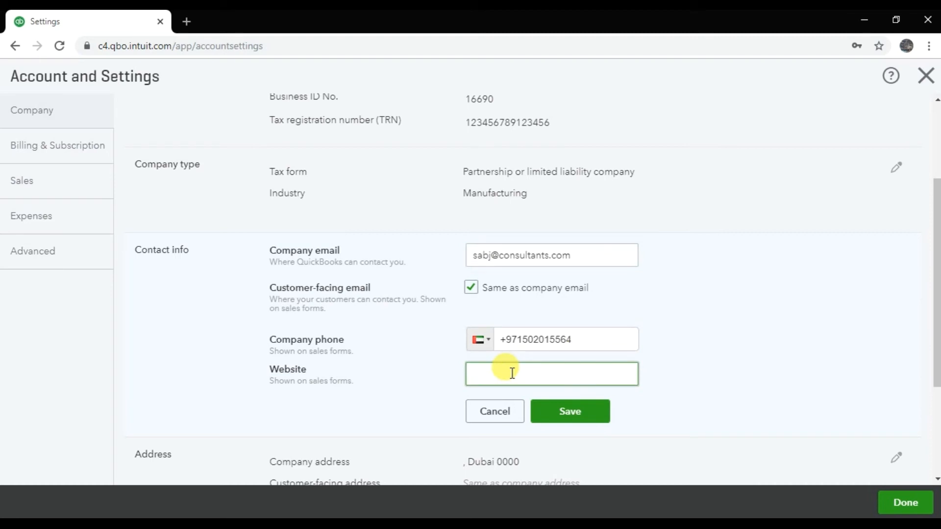
text(www.sm-consultant.com)
click(511, 374)
text(-)
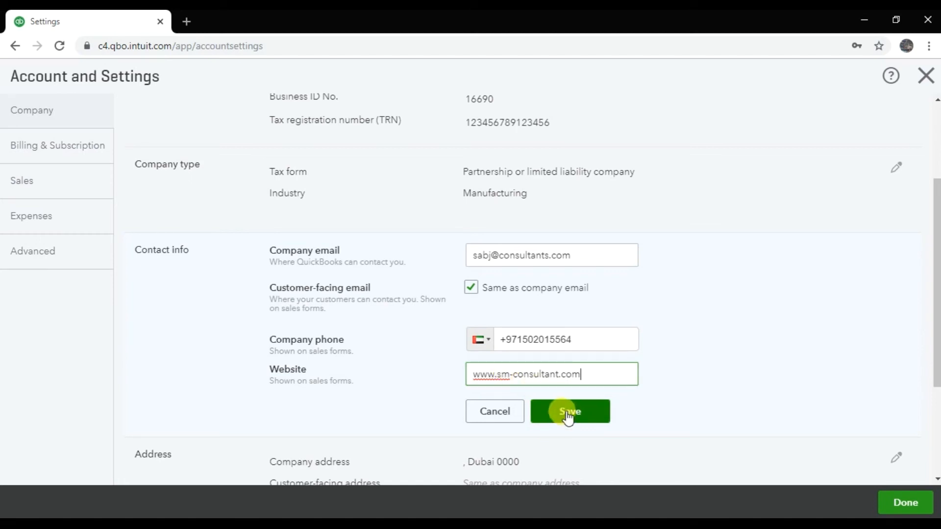
click(567, 416)
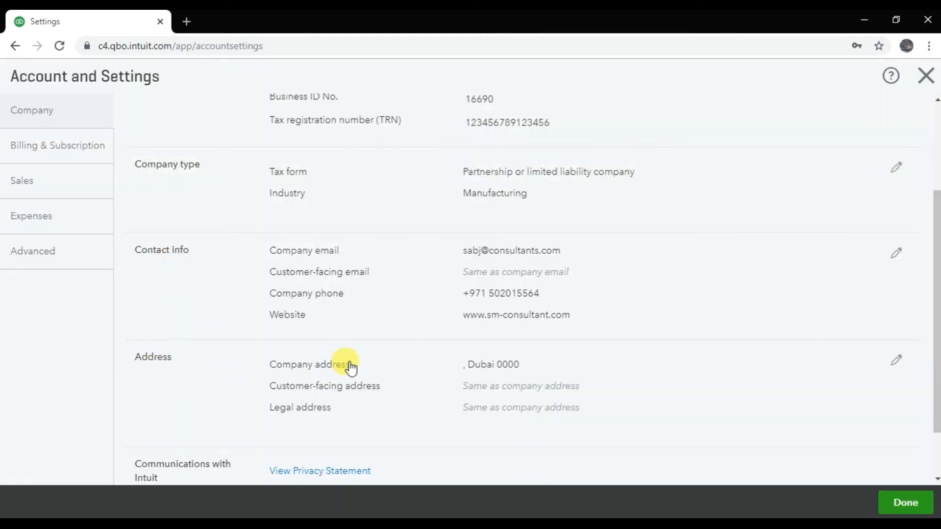
Open the address section for editing and enter the street of the company address
click(899, 372)
click(610, 355)
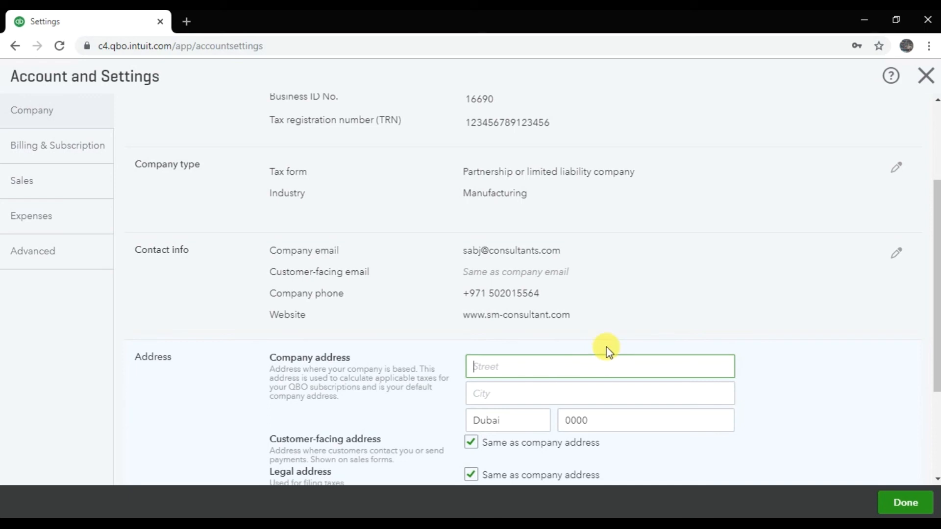
text(Bank Street)
Enter the city of the company address, save the address section and leave the settings
key(Tab)
text(D)
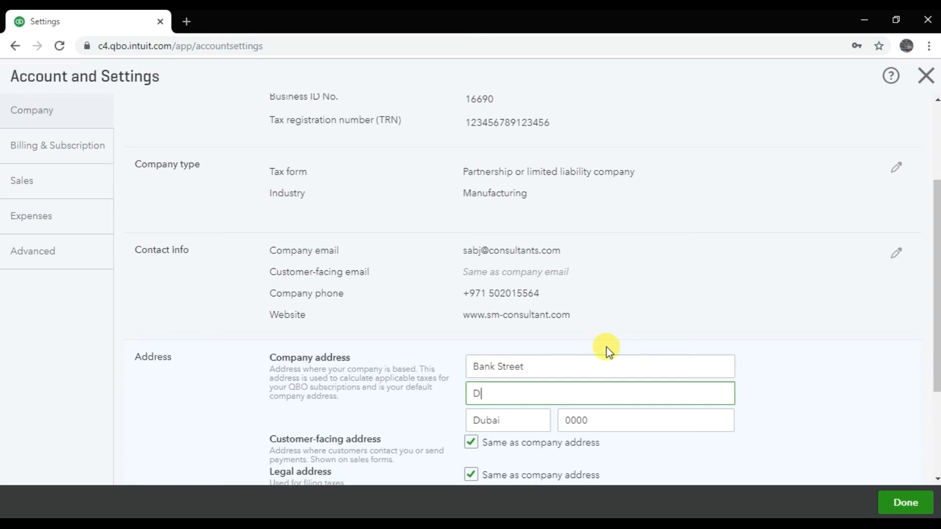
text(ubaj)
key(BackSpace)
text(i)
key(Tab)
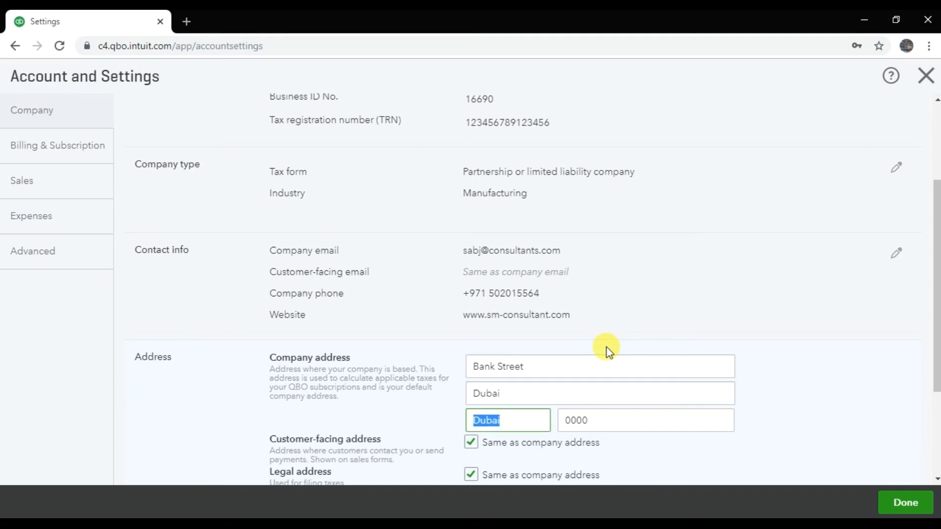
key(Tab)
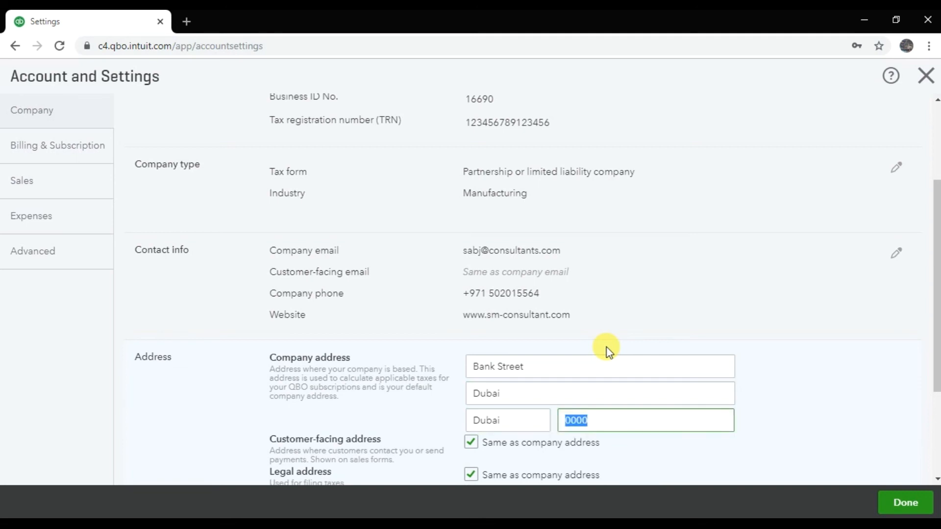
scroll(674, 329, down, 3)
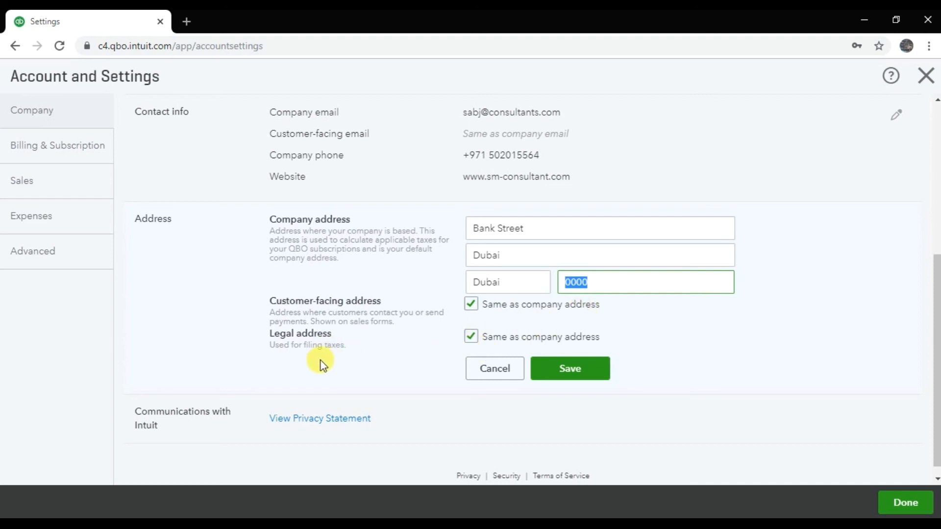
click(566, 375)
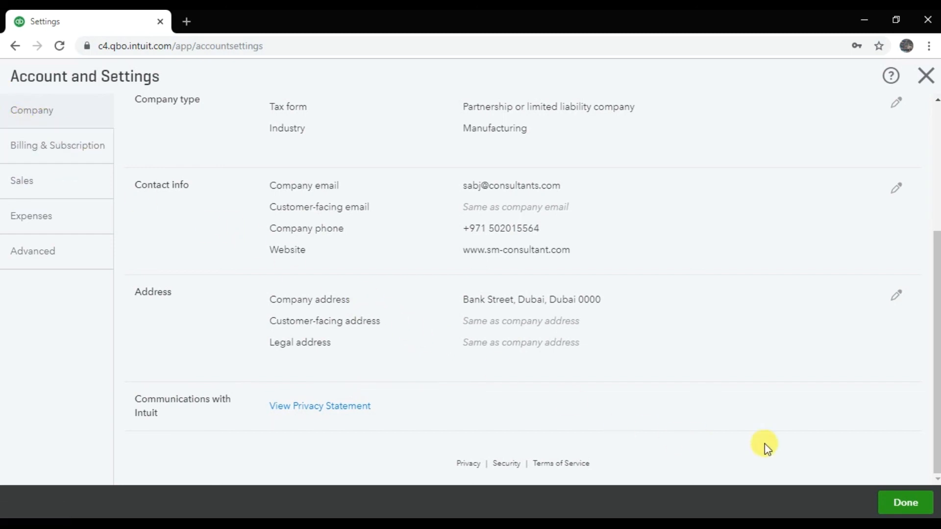
click(911, 503)
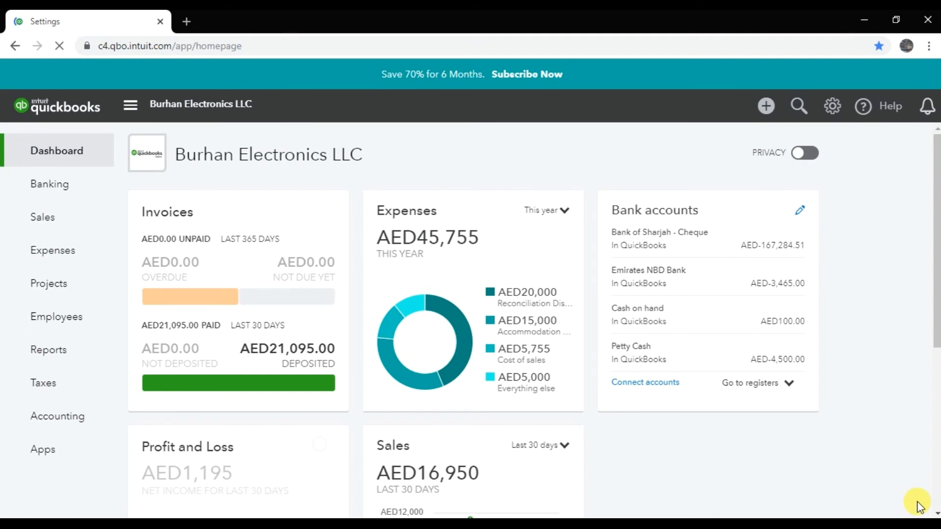